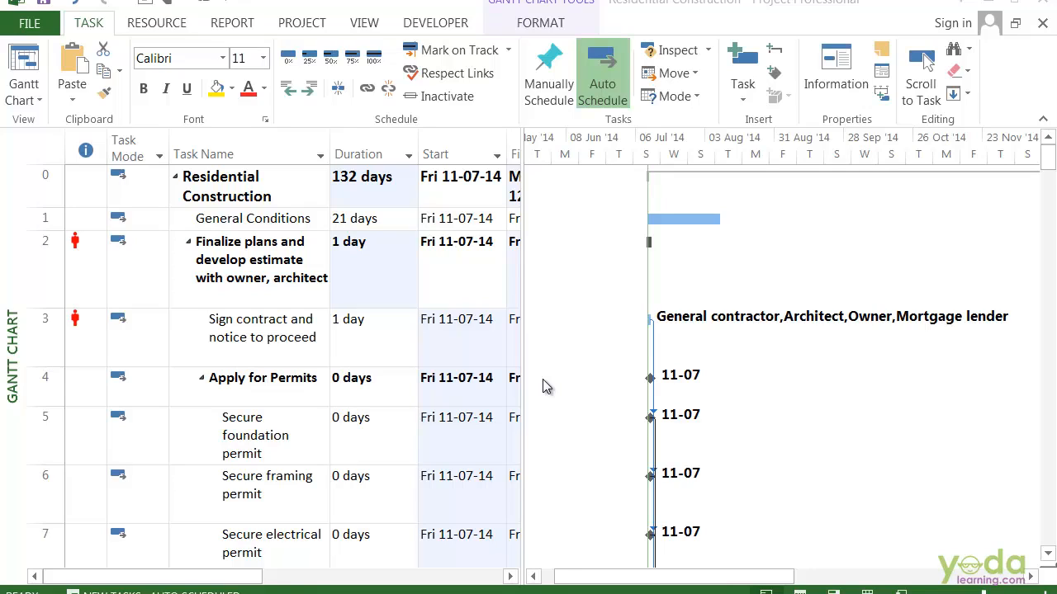
Outdent the "Secure foundation permit" task by one outline level
click(246, 341)
click(299, 442)
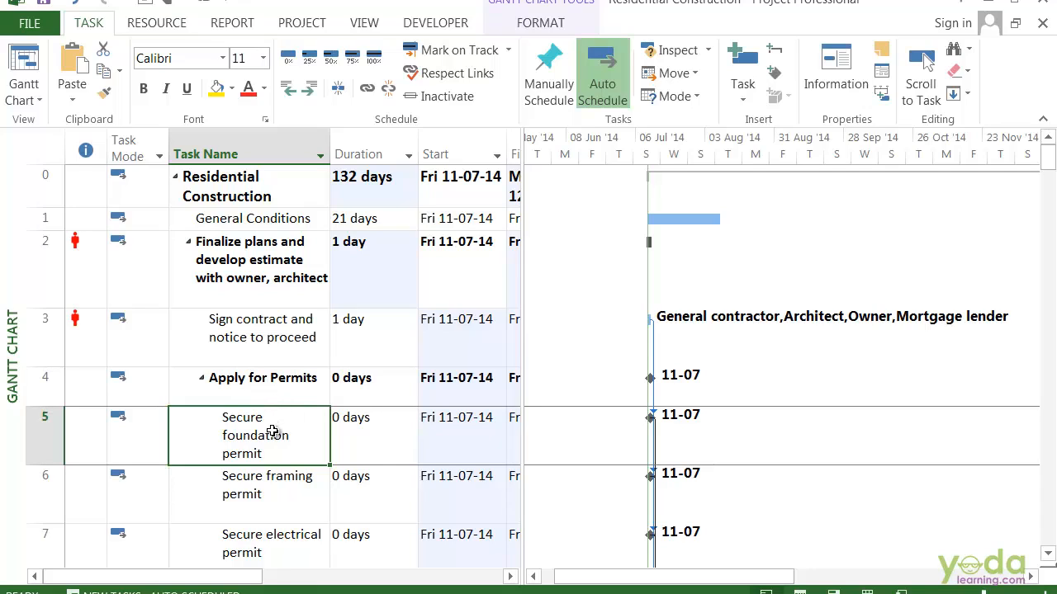
click(287, 91)
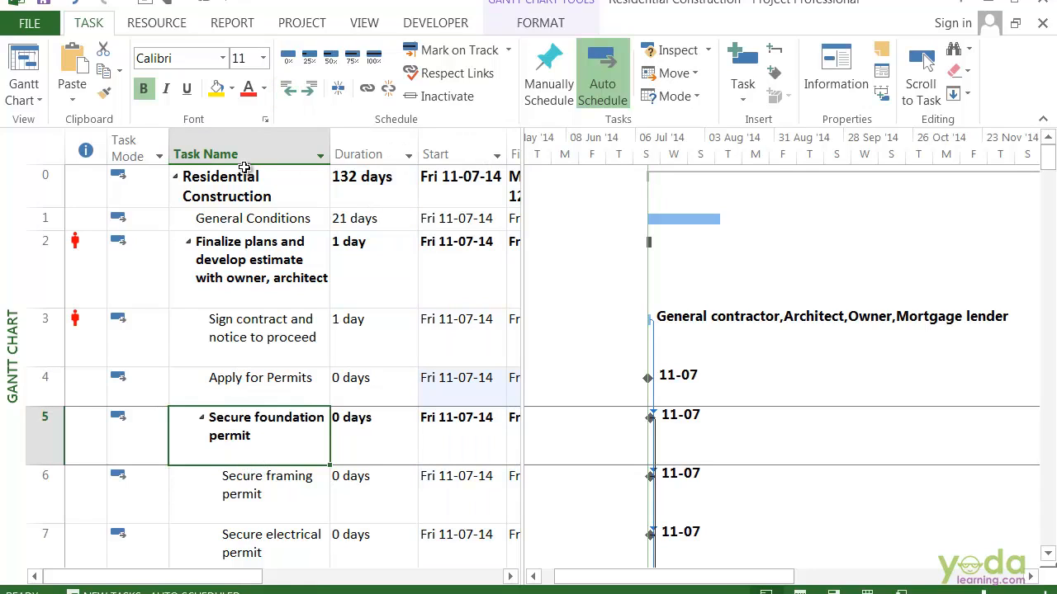
click(263, 486)
click(278, 396)
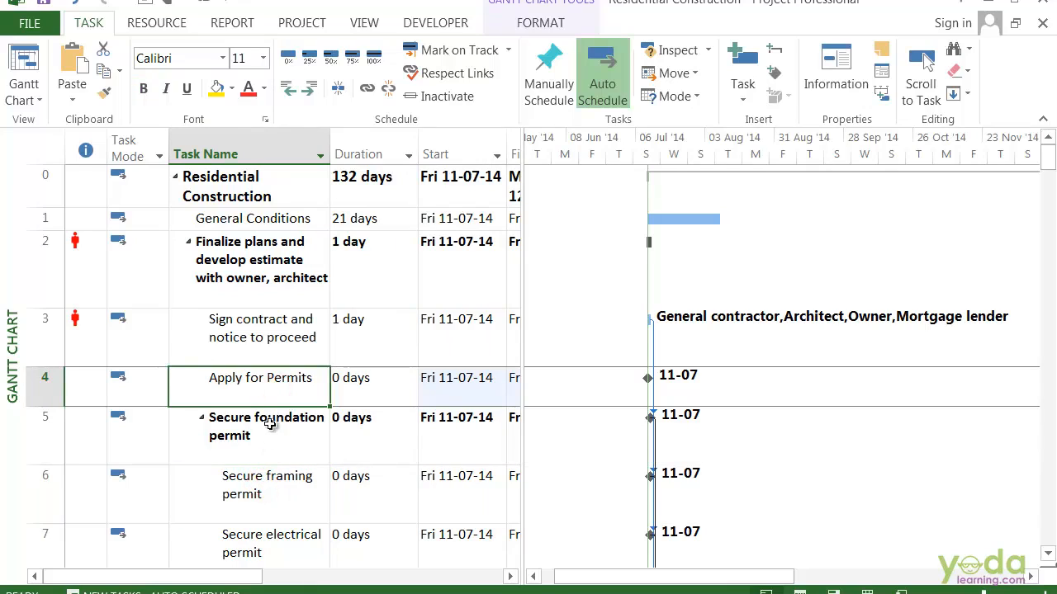
click(269, 429)
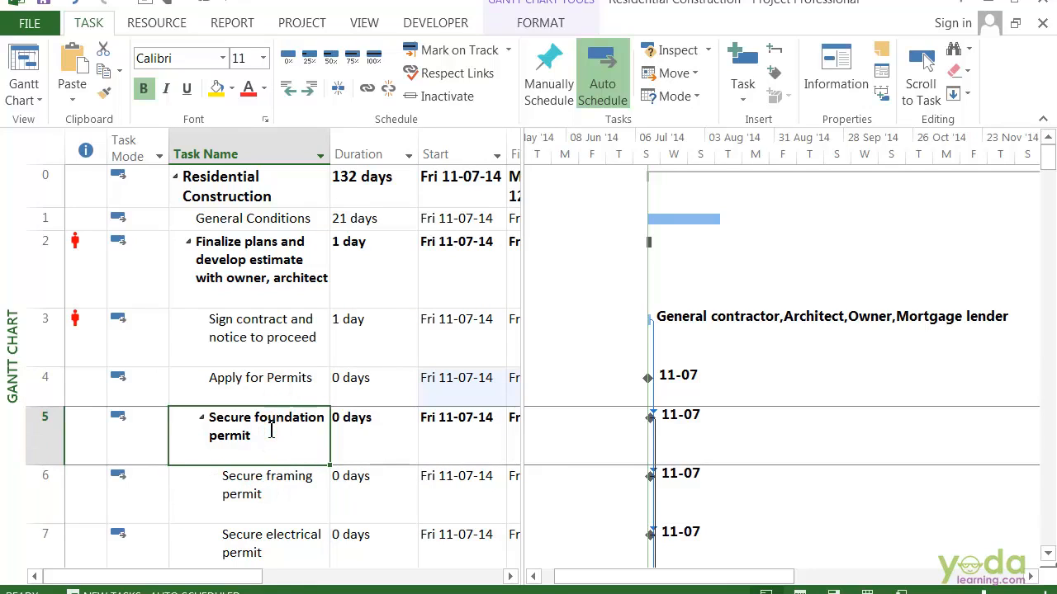
Indent the Foundation summary task by one level so it sits under Site Work
scroll(273, 431, down, 3)
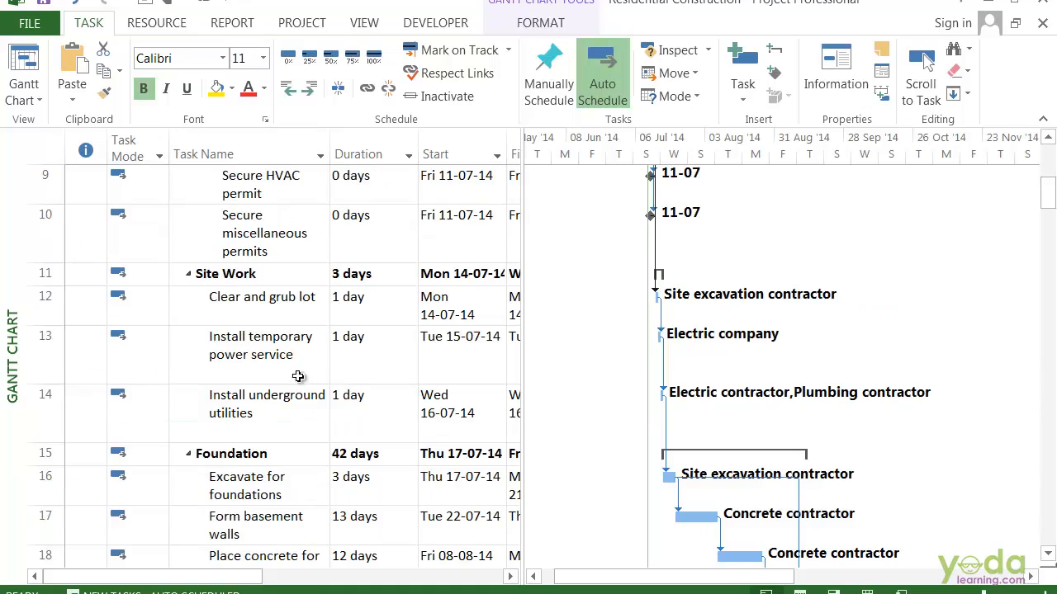
click(293, 454)
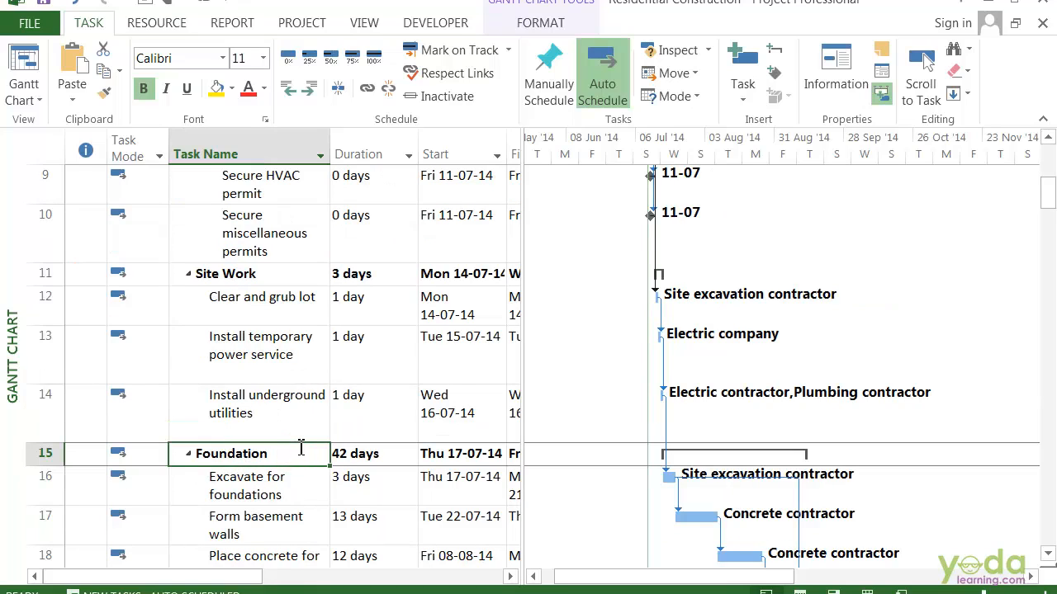
click(311, 92)
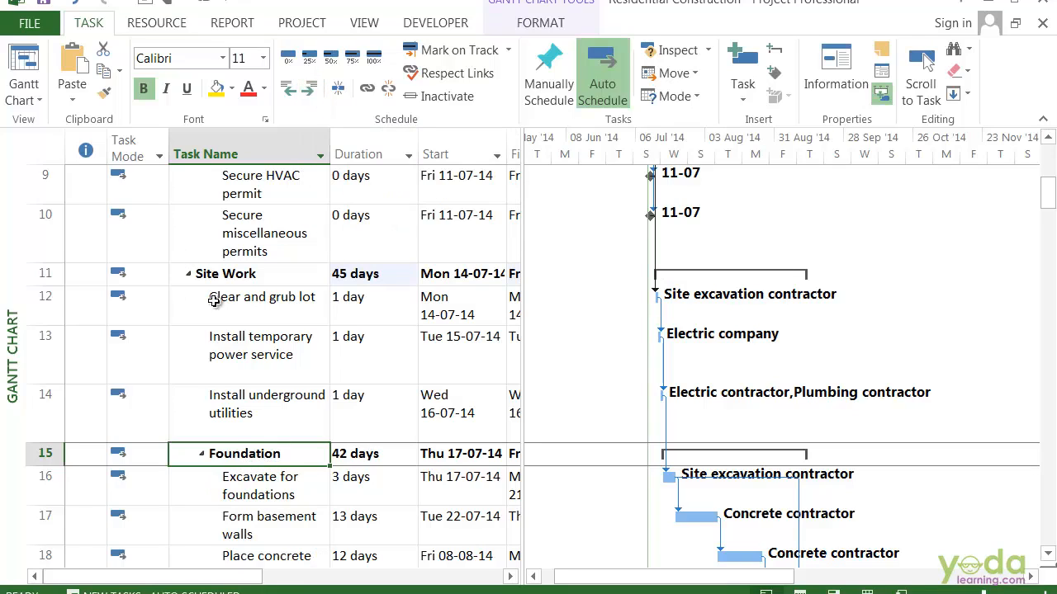
click(236, 477)
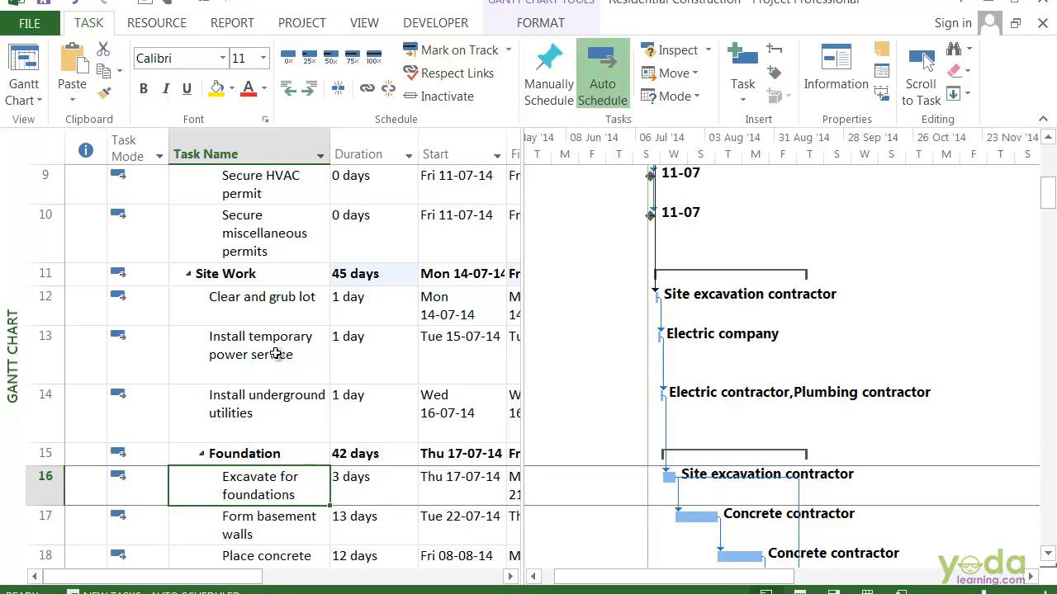
click(287, 303)
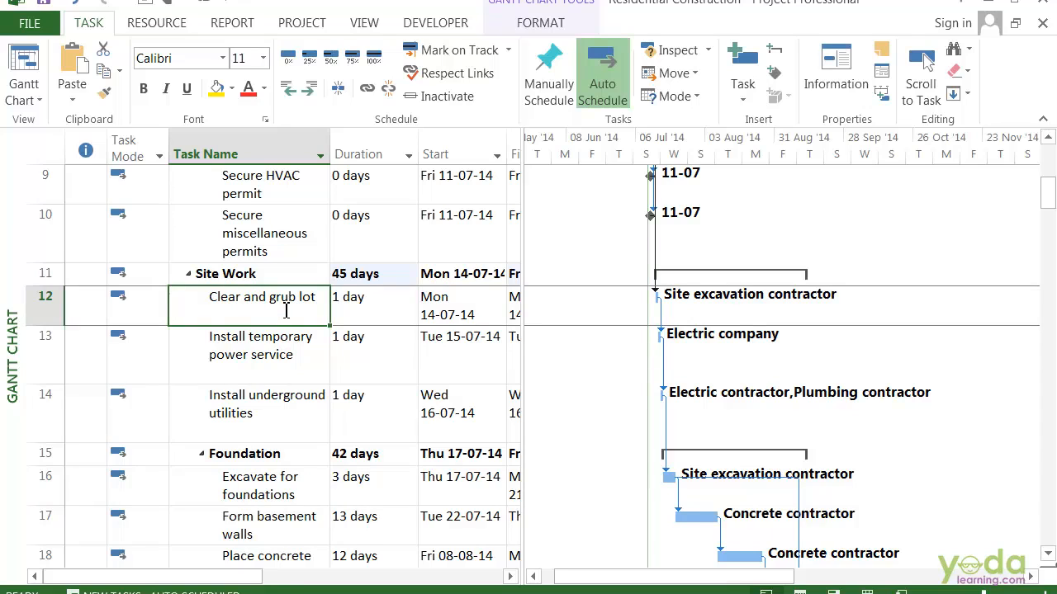
Copy the three whole task rows from "Secure framing permit" to "Secure plumbing permit"
scroll(276, 372, down, 5)
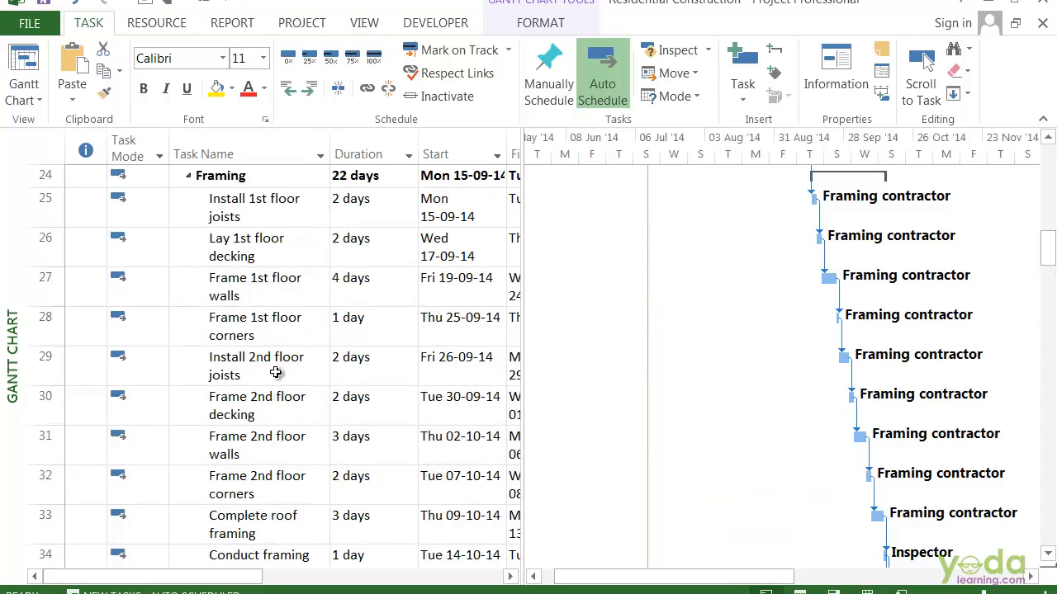
scroll(276, 373, up, 7)
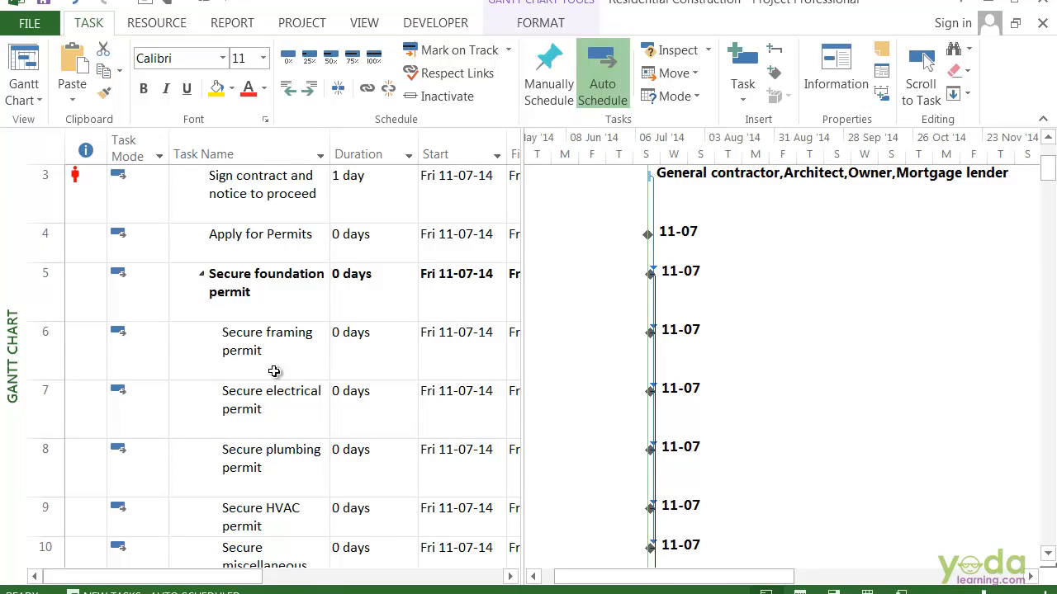
click(322, 350)
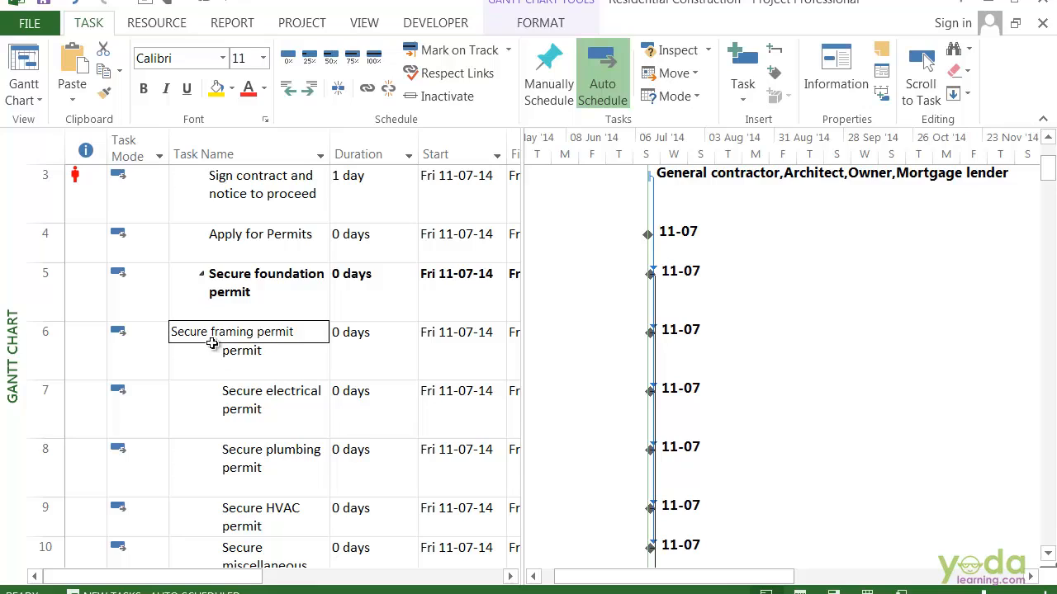
click(41, 337)
drag(36, 421, 36, 457)
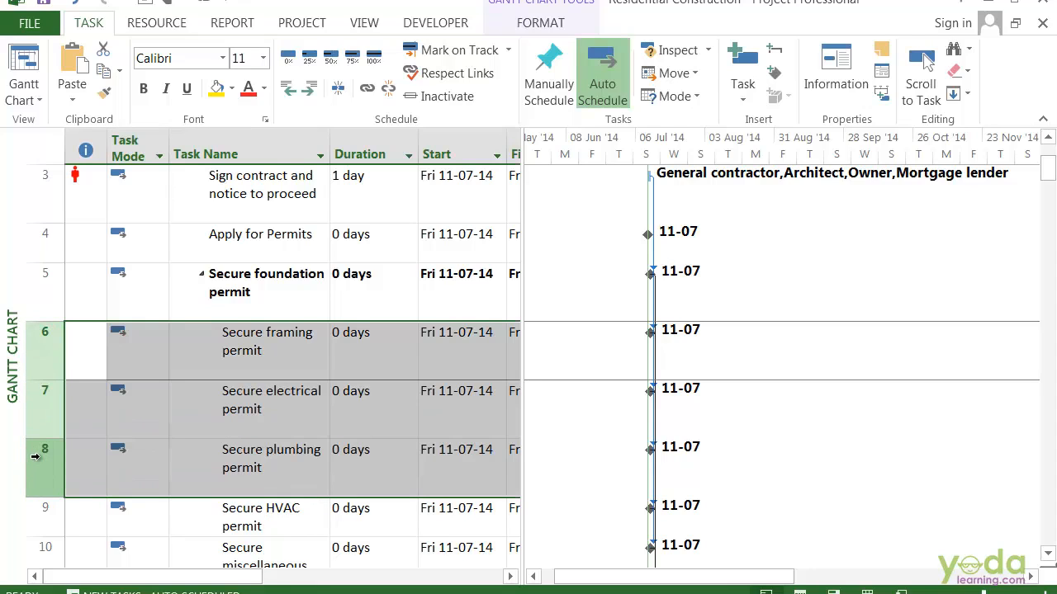
right_click(151, 352)
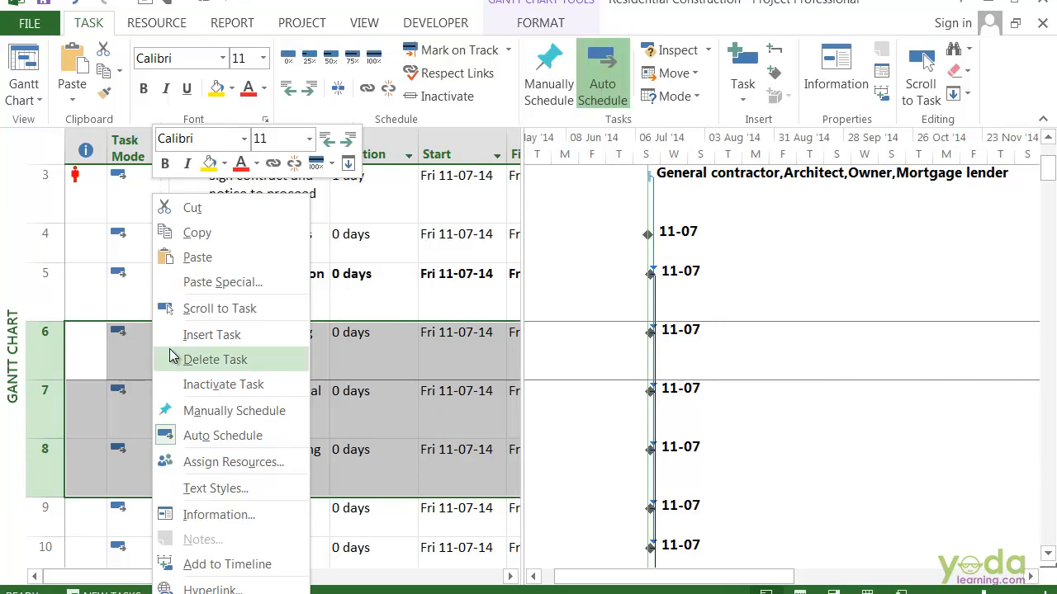
click(198, 235)
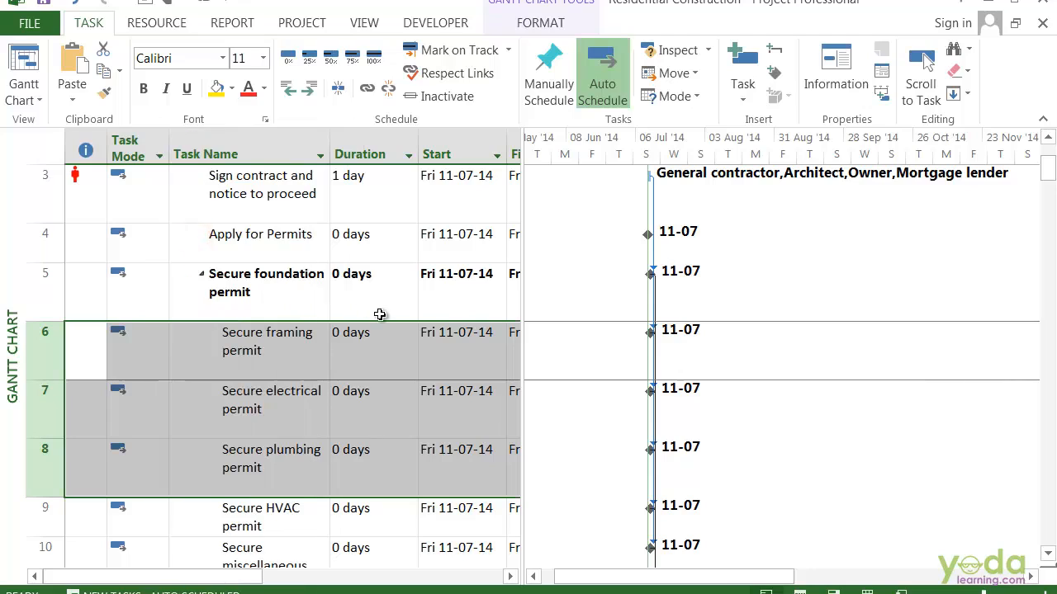
Paste the copied task rows at task 49, "Place concrete for basement floor"
scroll(377, 313, down, 6)
scroll(379, 315, down, 5)
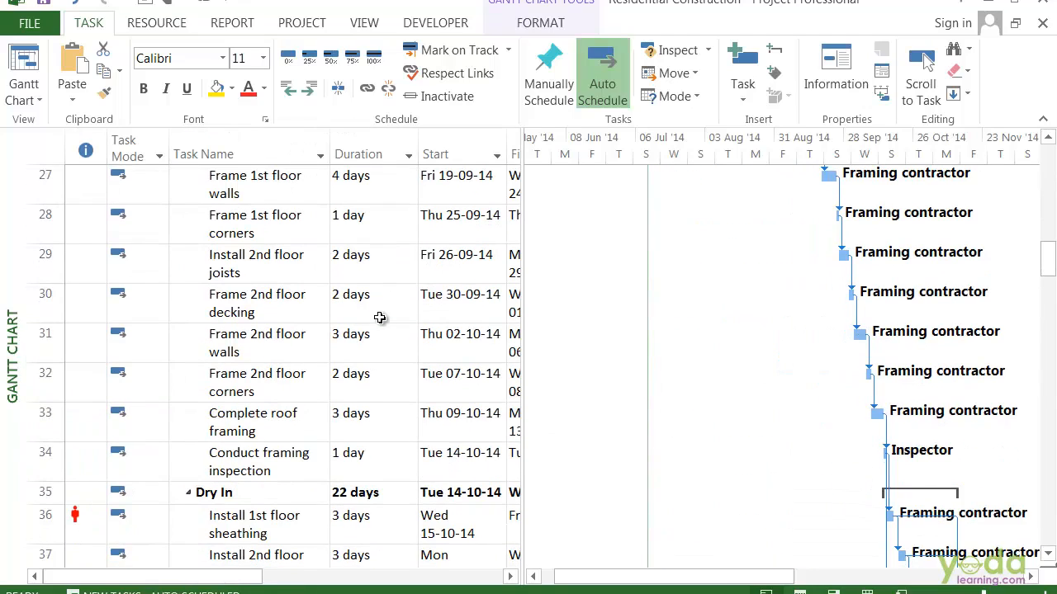
scroll(379, 316, down, 5)
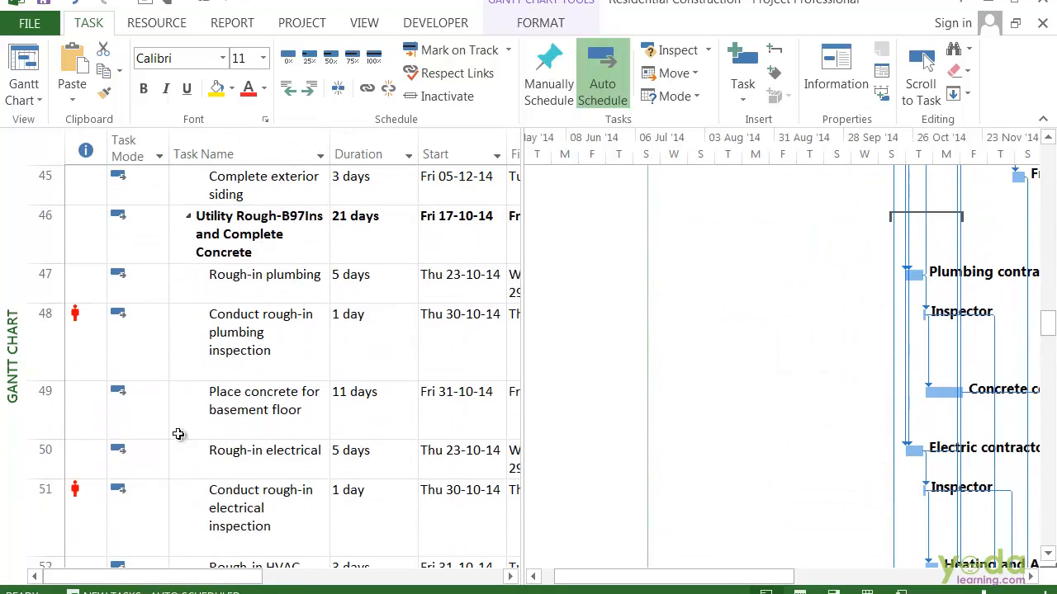
click(56, 429)
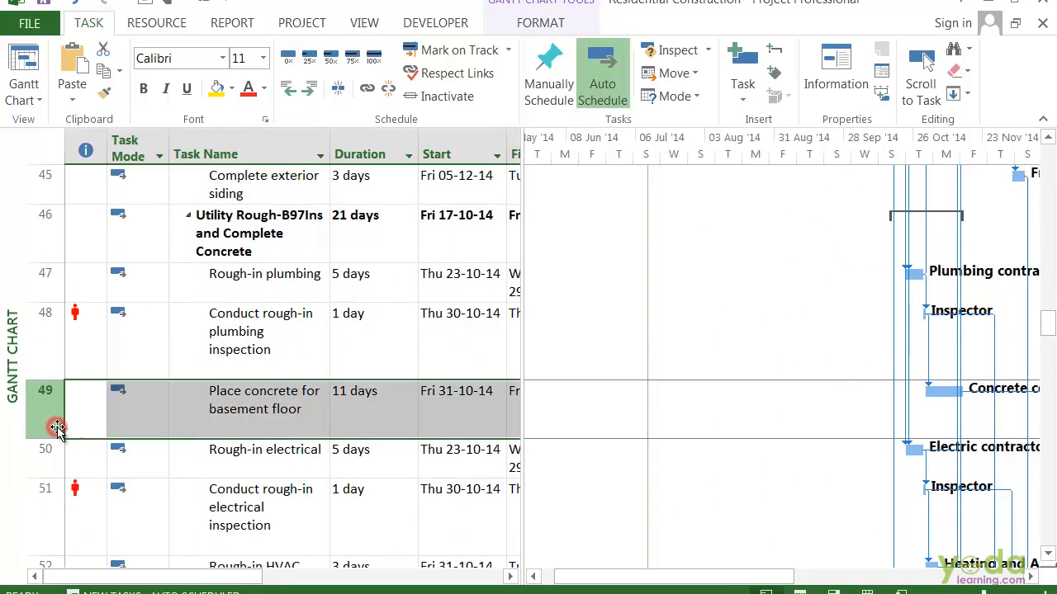
right_click(58, 430)
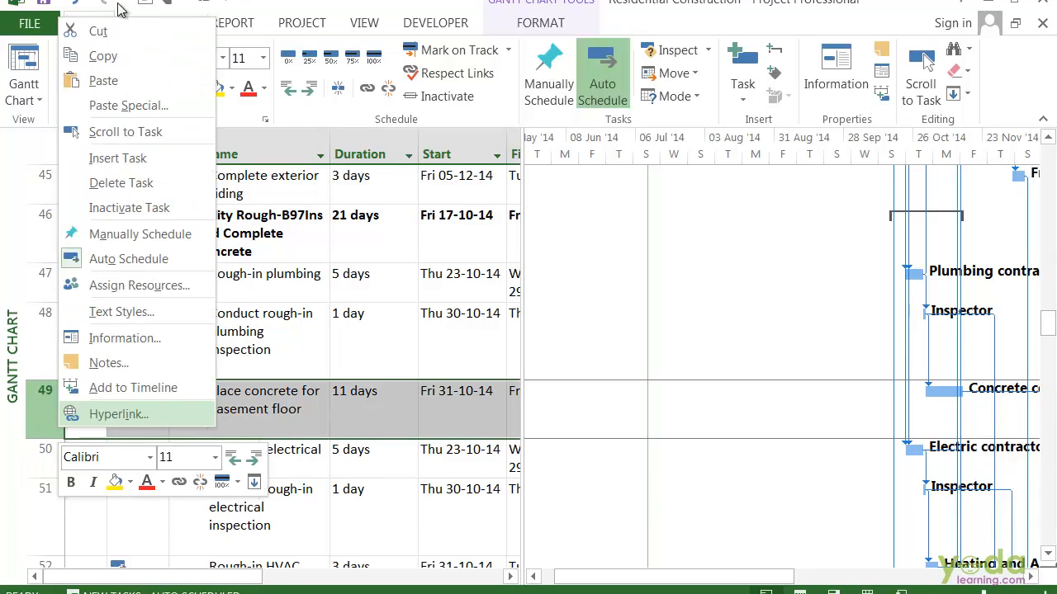
click(103, 81)
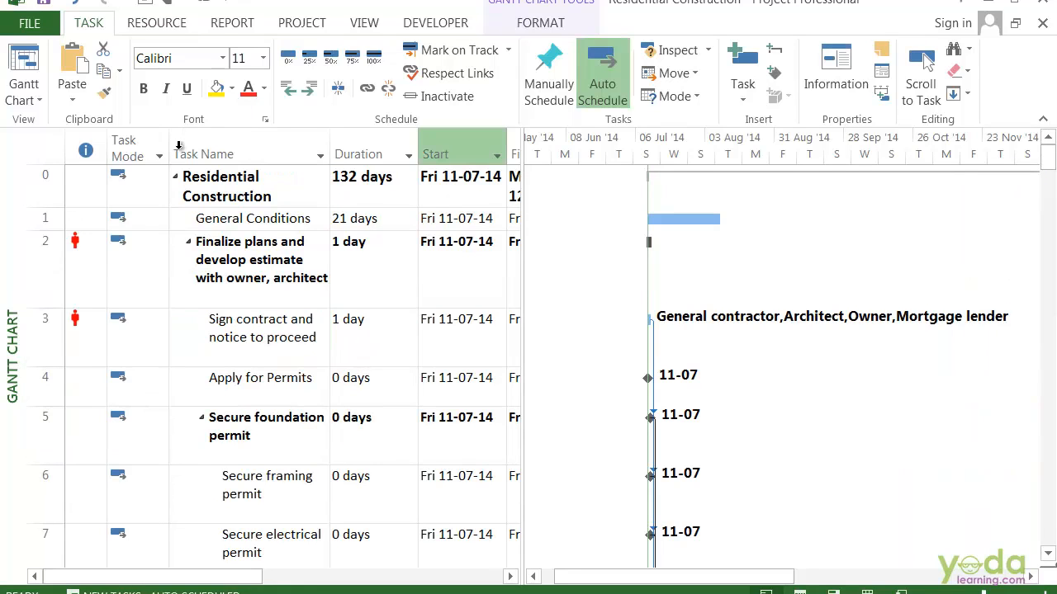
Delete the summary task "Finalize plans and develop estimate with owner, architect" together with its subtasks
click(51, 266)
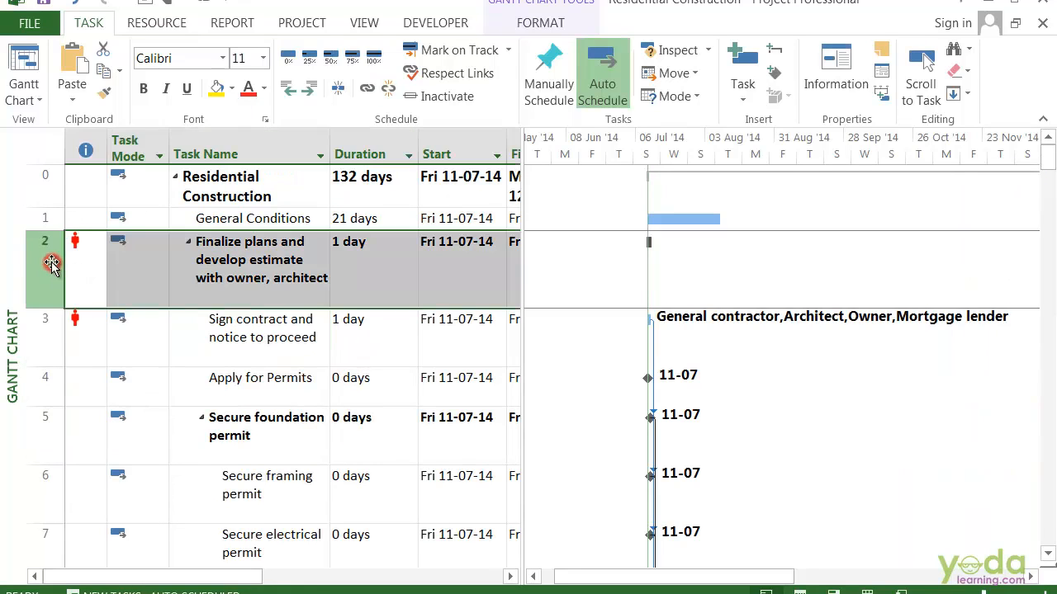
right_click(190, 263)
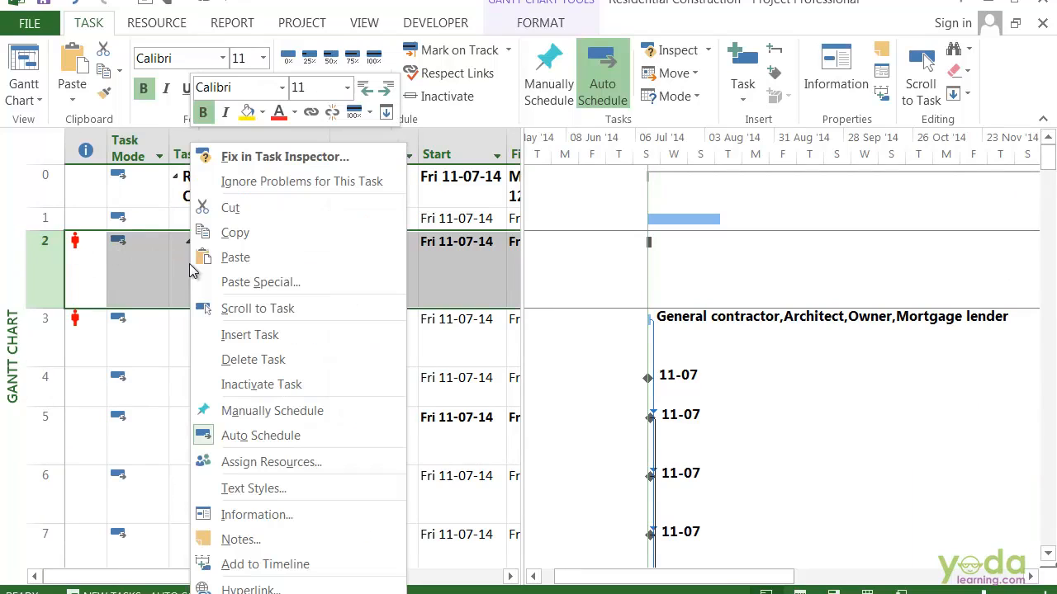
click(277, 361)
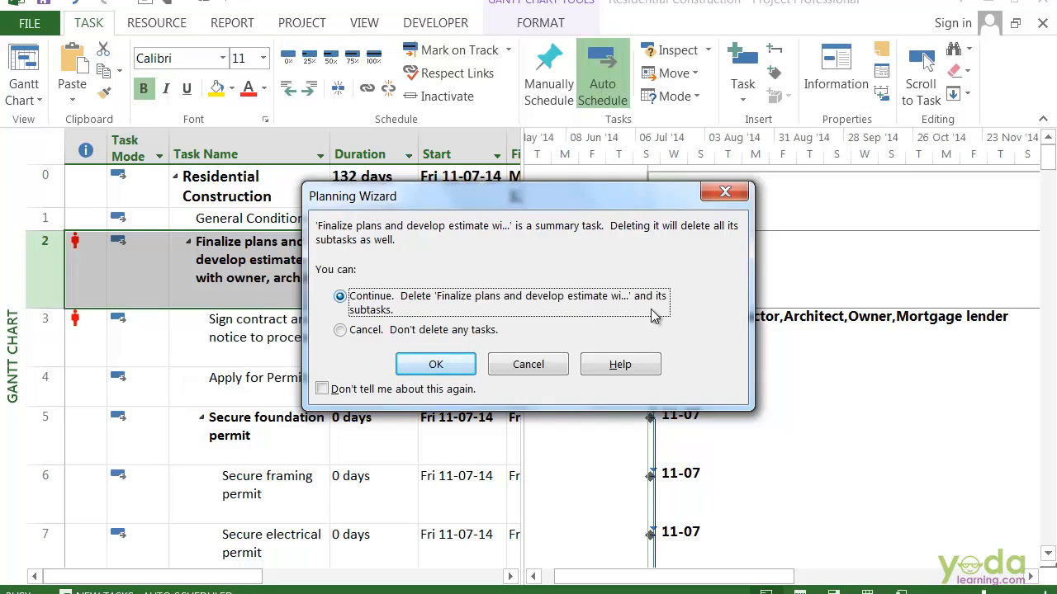
click(451, 367)
Try to delete the project summary task "Residential Construction" in row 0
click(47, 183)
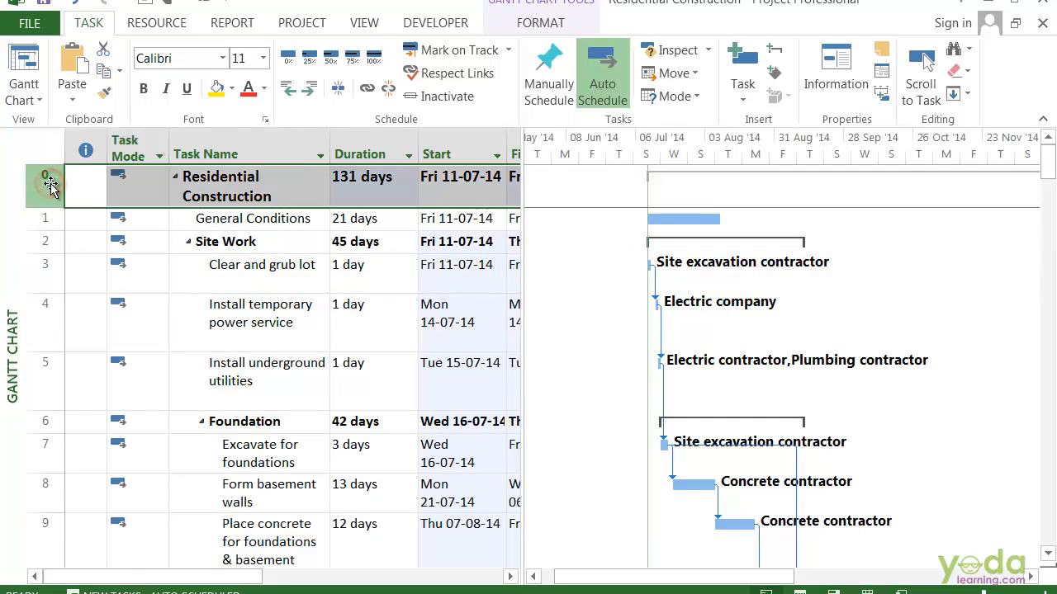
right_click(49, 183)
click(130, 349)
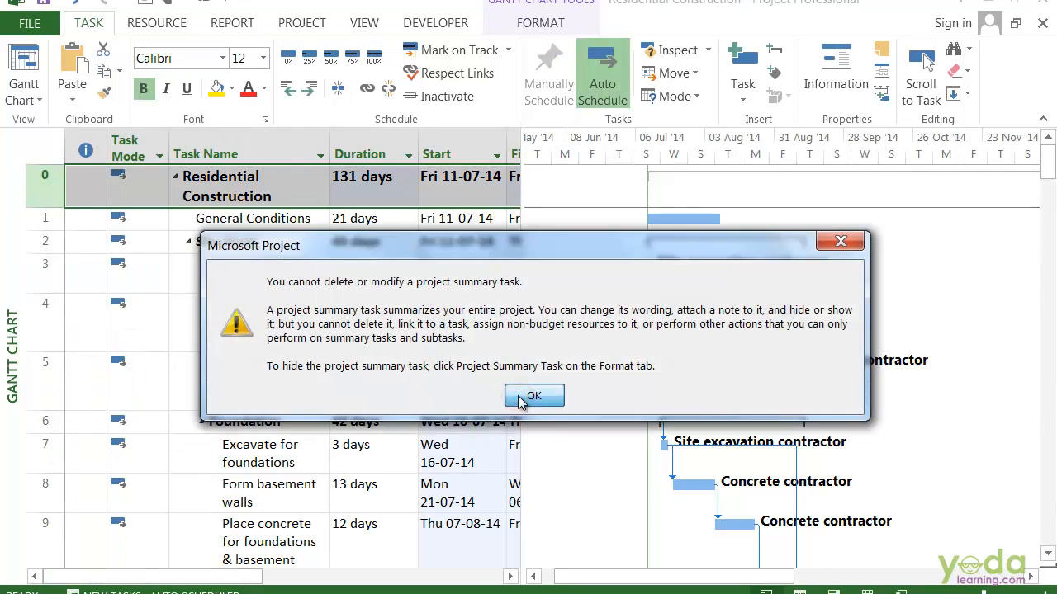
click(520, 400)
right_click(37, 182)
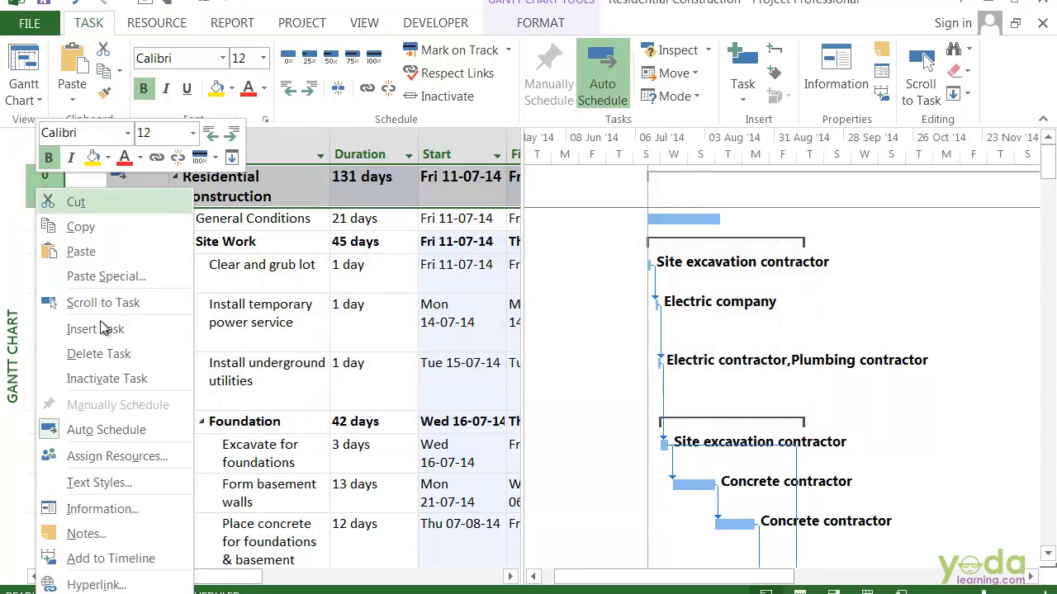
click(116, 355)
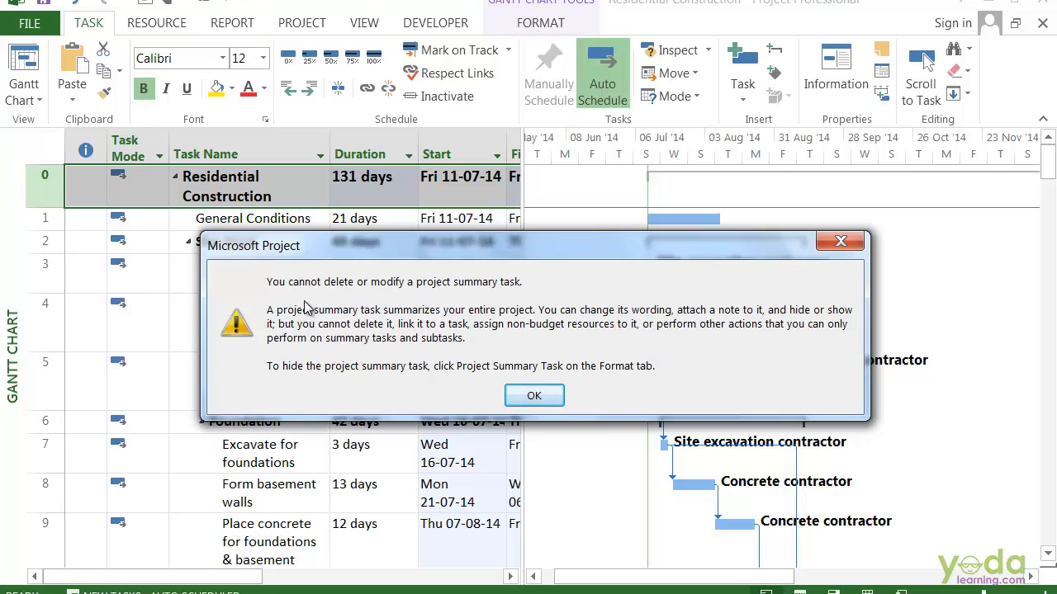
click(534, 396)
Hide the project summary task in the Gantt chart and show it again
click(541, 22)
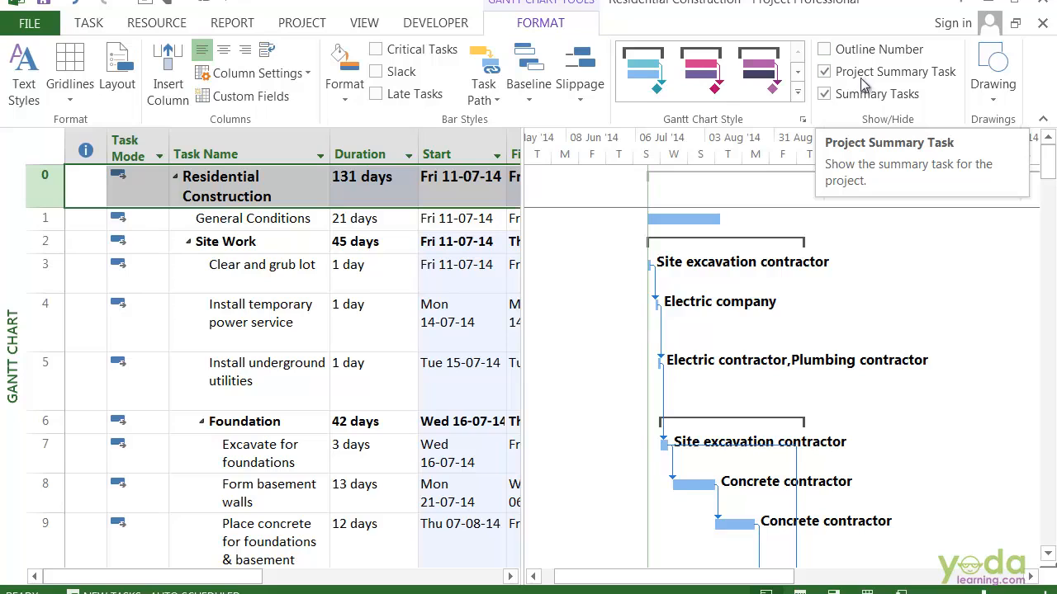
click(867, 76)
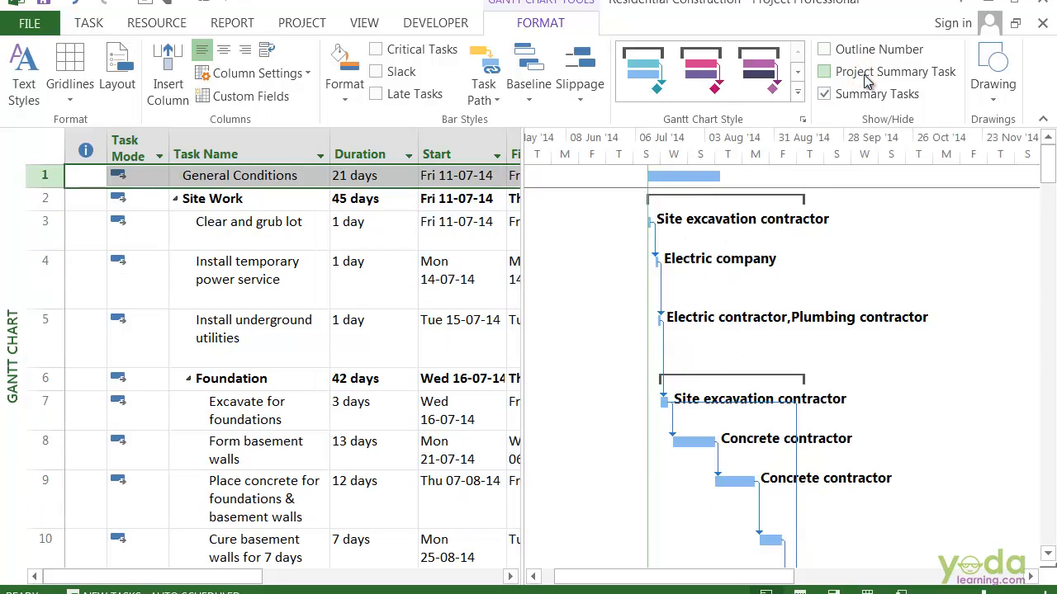
click(867, 76)
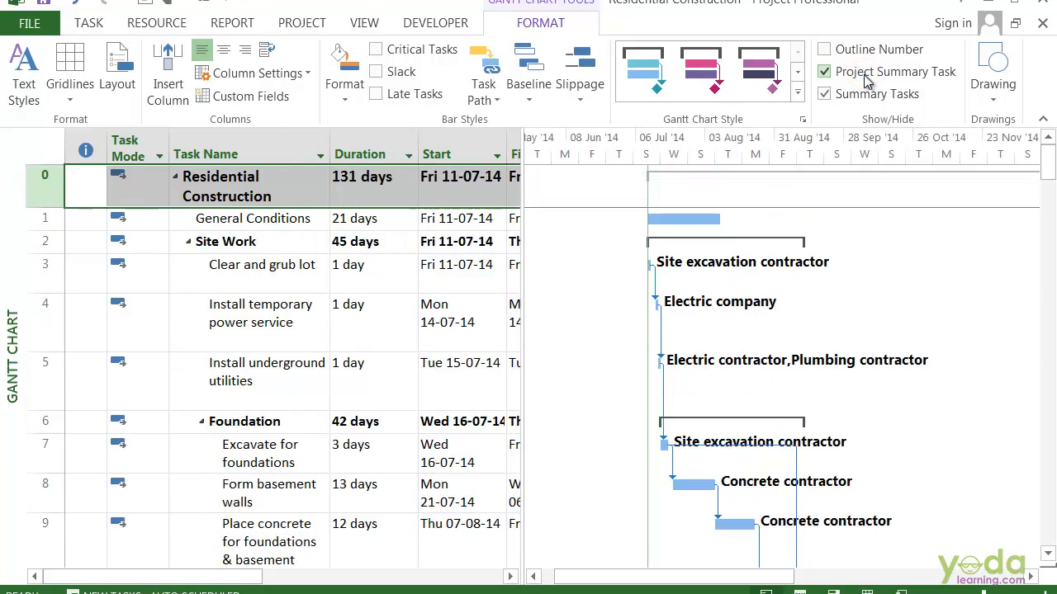